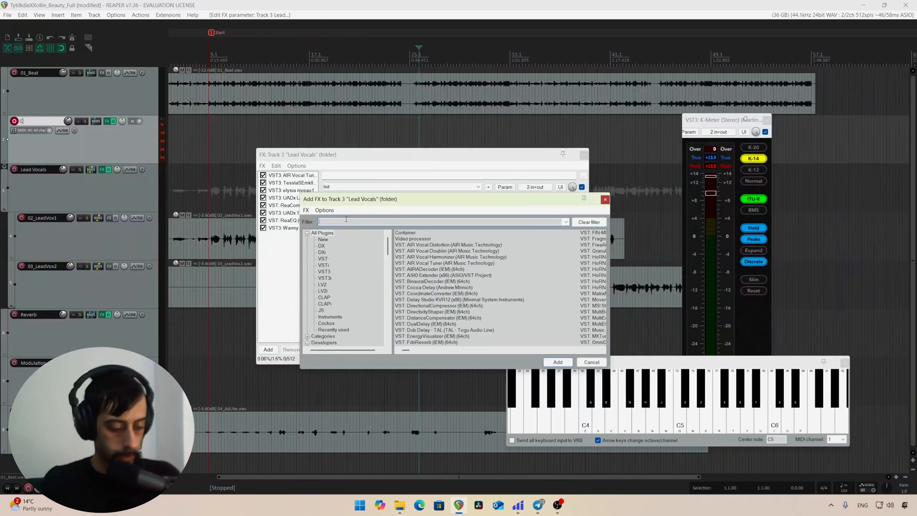
Step: Add ReaTune to the Lead Vocals FX chain, directly after the AIR Vocal Tuner, and bypass it
{"action": "type", "text": "reatune"}
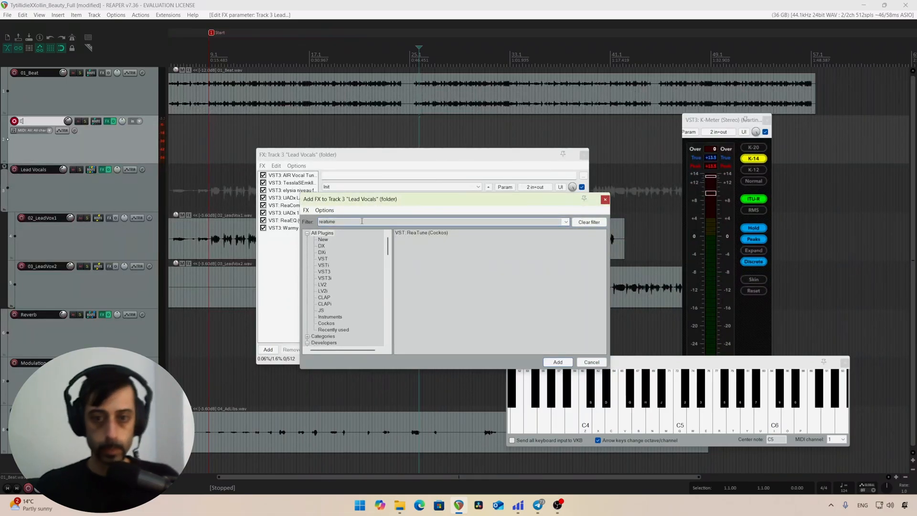
{"action": "double_click", "coordinate": [413, 235]}
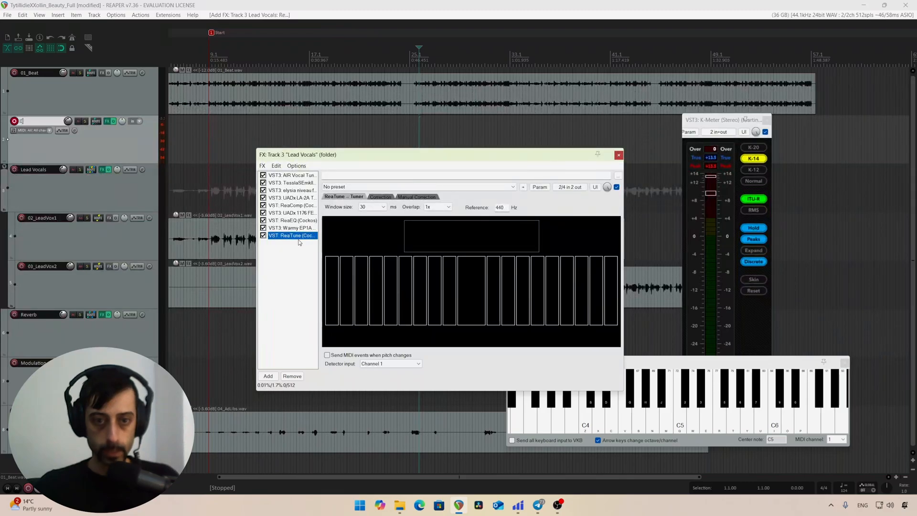
{"action": "left_click_drag", "start_coordinate": [299, 237], "coordinate": [287, 182]}
{"action": "left_click", "coordinate": [263, 183]}
Step: Set ReaTune's automatic pitch correction to D Minor with a 2 ms attack time, matching the AIR Vocal Tuner
{"action": "left_click", "coordinate": [293, 176]}
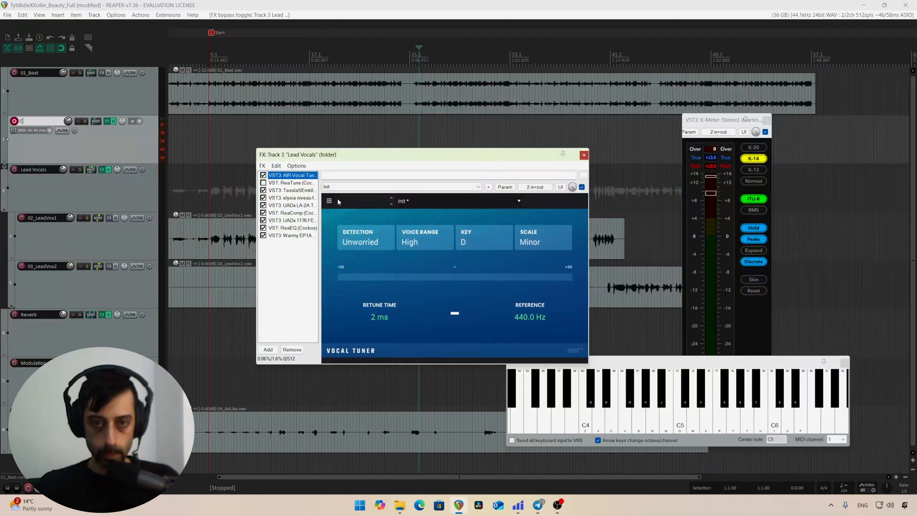
{"action": "left_click", "coordinate": [293, 183]}
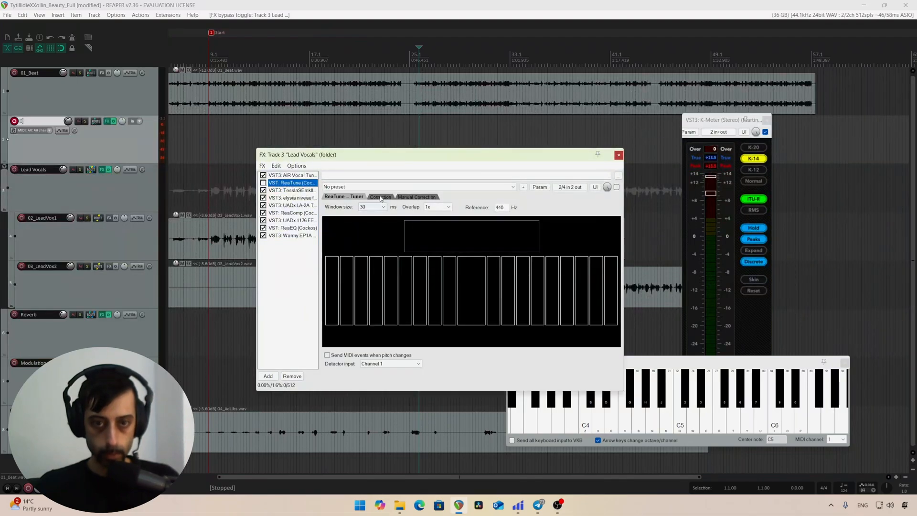
{"action": "left_click", "coordinate": [381, 197]}
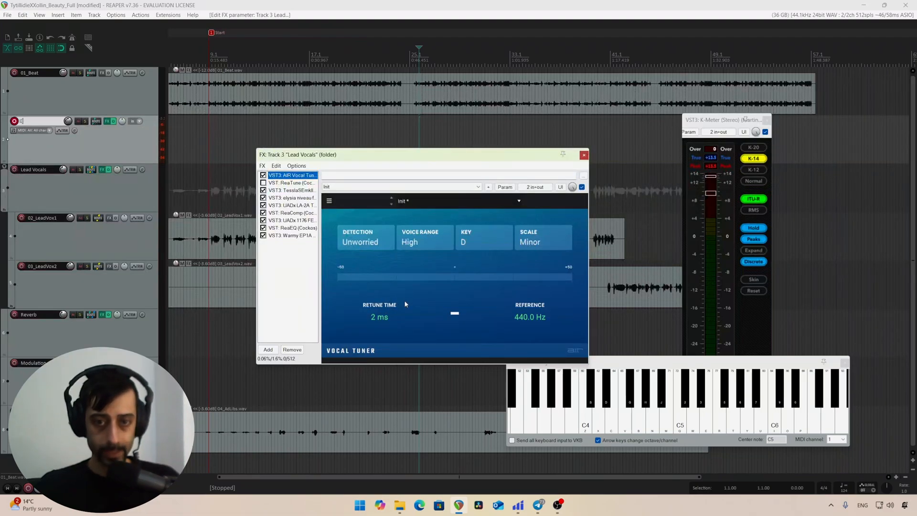
Step: Play the song with the AIR Vocal Tuner bypassed and the Lead Vocals track soloed
{"action": "left_click", "coordinate": [374, 245]}
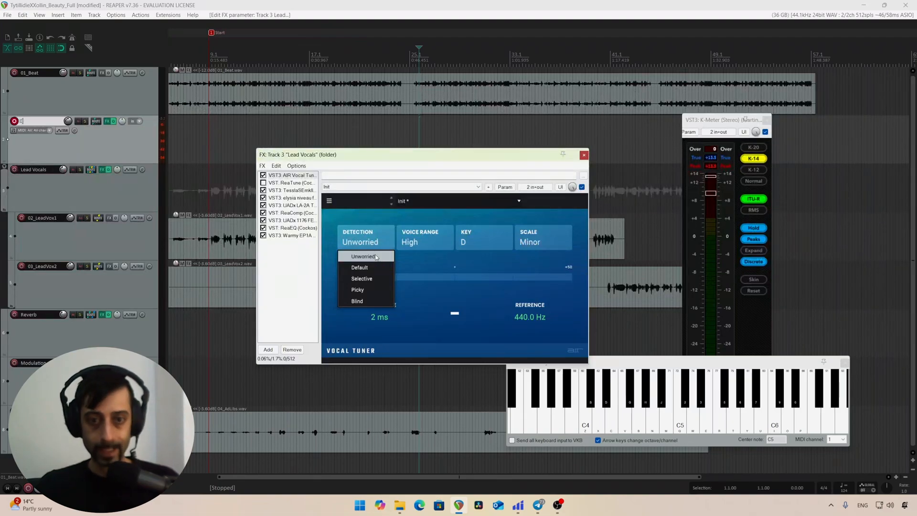
{"action": "left_click_drag", "start_coordinate": [401, 158], "coordinate": [394, 159]}
{"action": "key", "text": "space"}
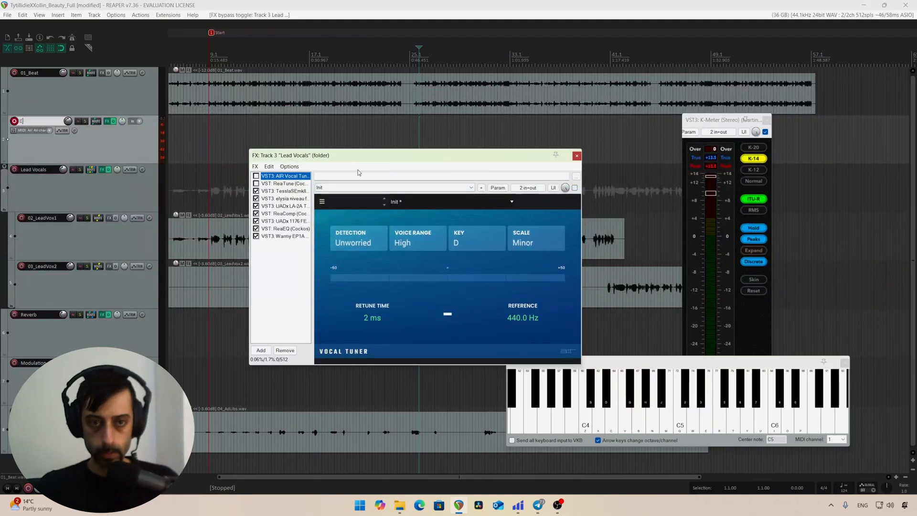
{"action": "key", "text": "space"}
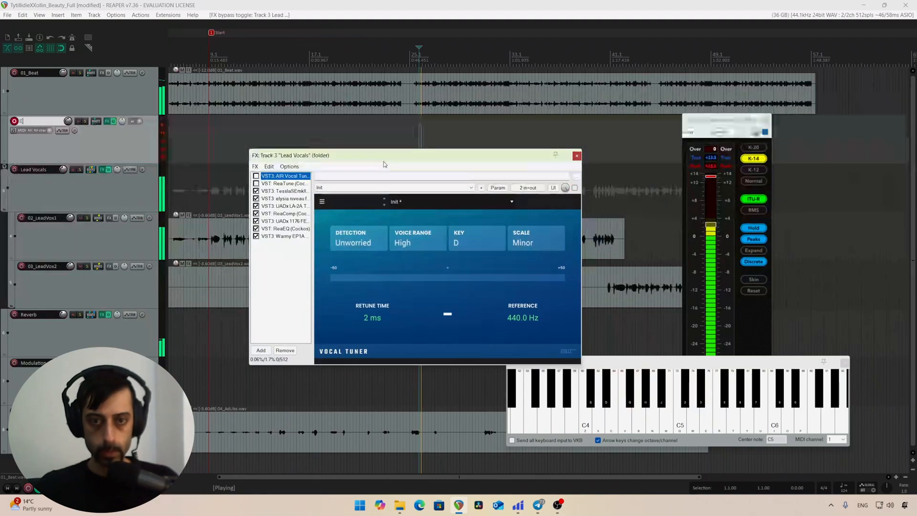
{"action": "left_click", "coordinate": [80, 170]}
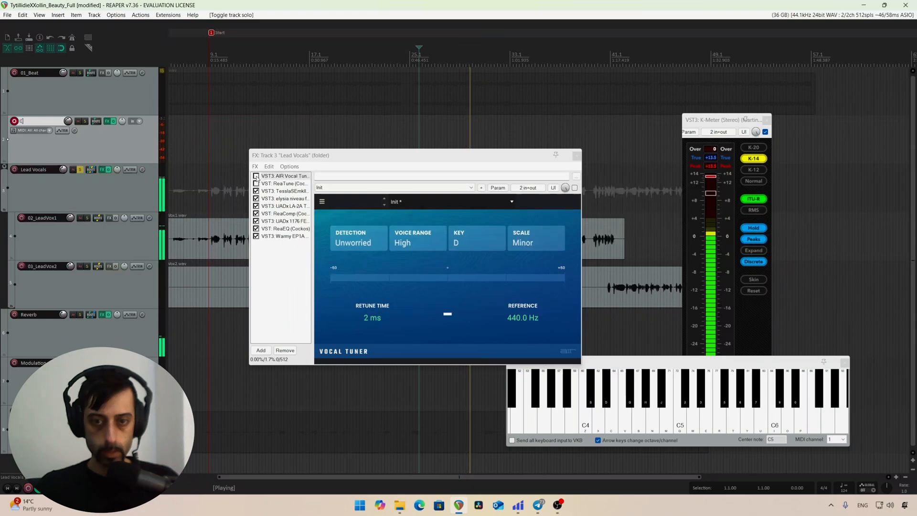
Step: Compare the soloed vocals with the AIR Vocal Tuner enabled and bypassed during playback, ending with it enabled
{"action": "key", "text": "space"}
{"action": "left_click", "coordinate": [257, 176]}
{"action": "left_click", "coordinate": [256, 177]}
{"action": "key", "text": "space"}
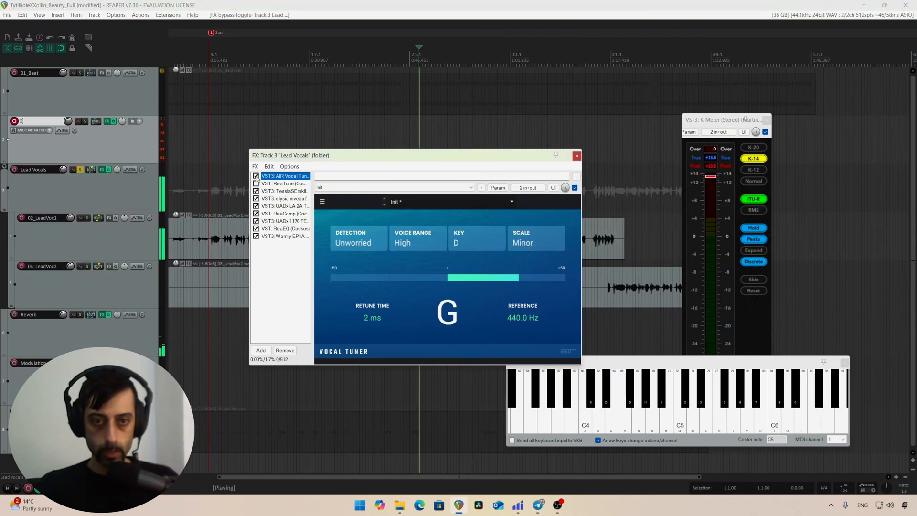
{"action": "left_click", "coordinate": [575, 188]}
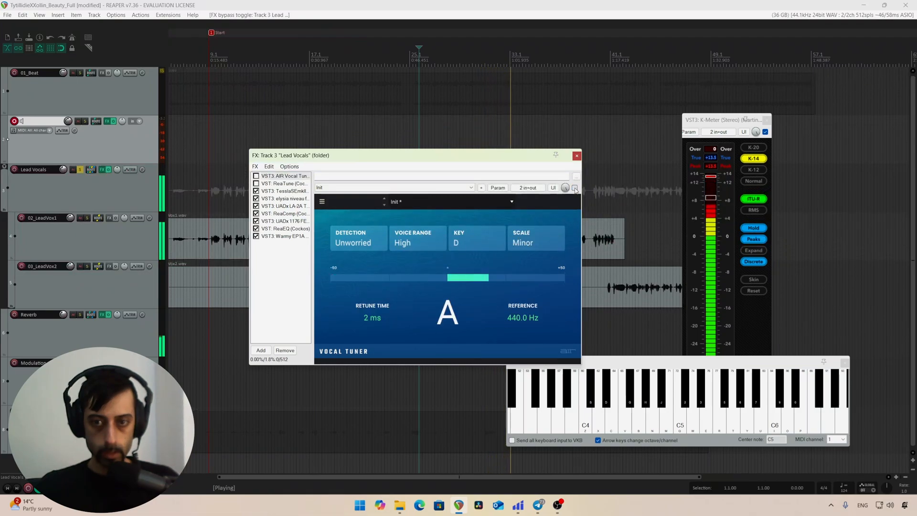
{"action": "left_click", "coordinate": [575, 188]}
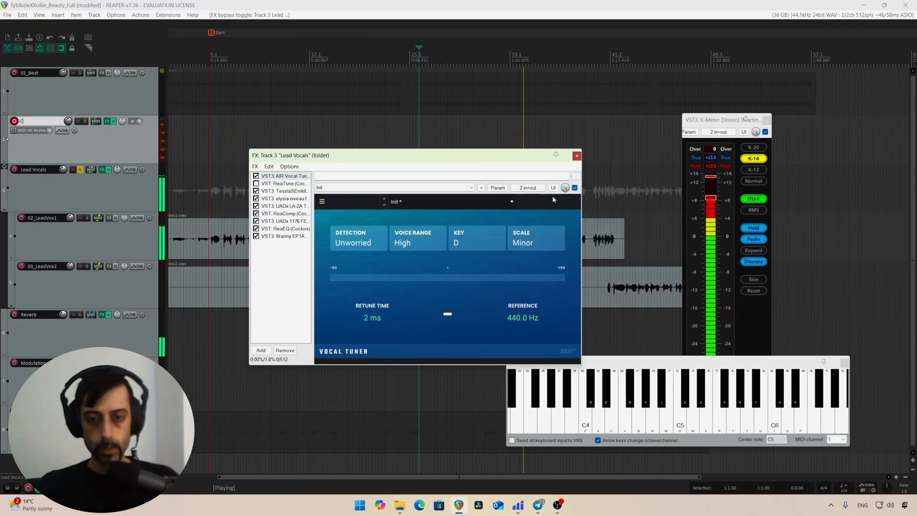
Step: Set the AIR Vocal Tuner's detection to Default and compare the vocals with the tuner bypassed and enabled
{"action": "left_click", "coordinate": [356, 242]}
{"action": "left_click", "coordinate": [361, 271]}
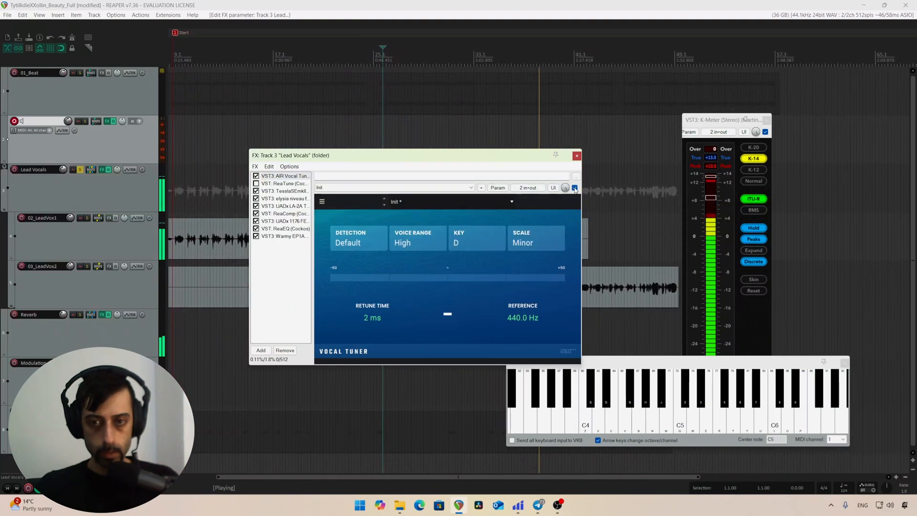
{"action": "left_click", "coordinate": [575, 189]}
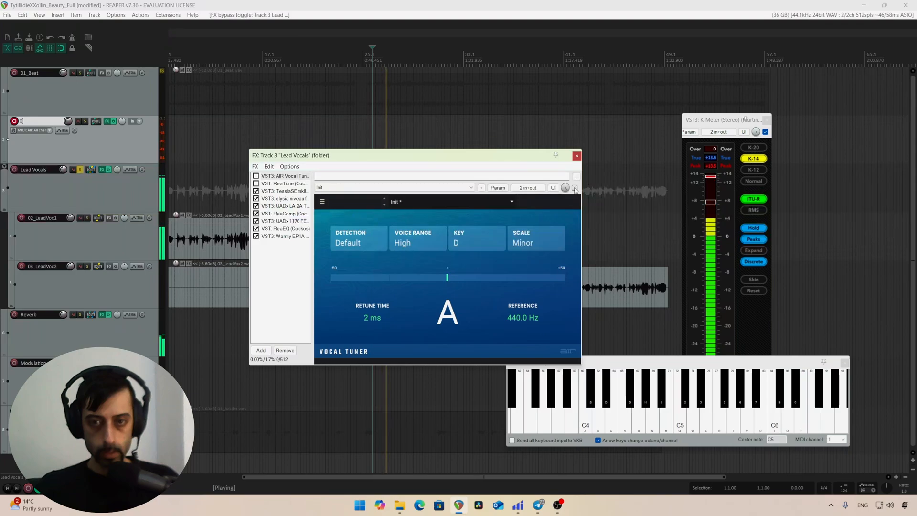
{"action": "left_click", "coordinate": [575, 188]}
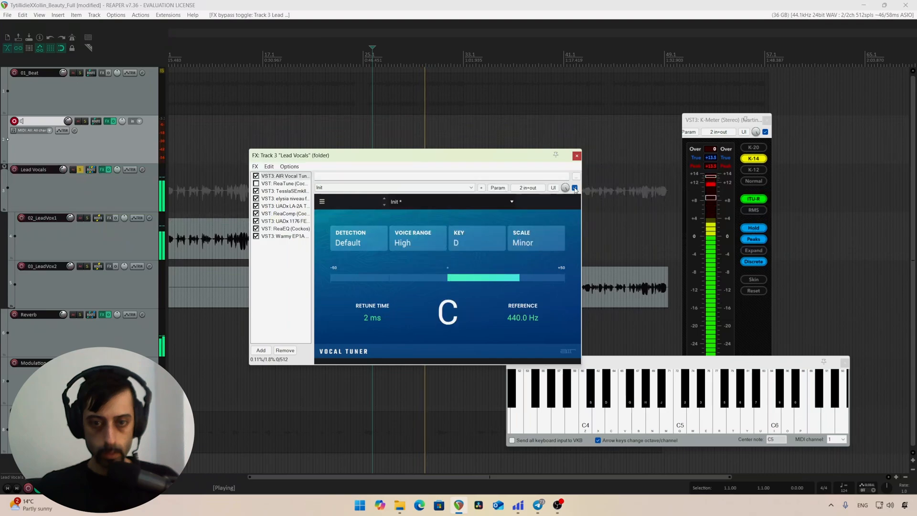
{"action": "key", "text": "space"}
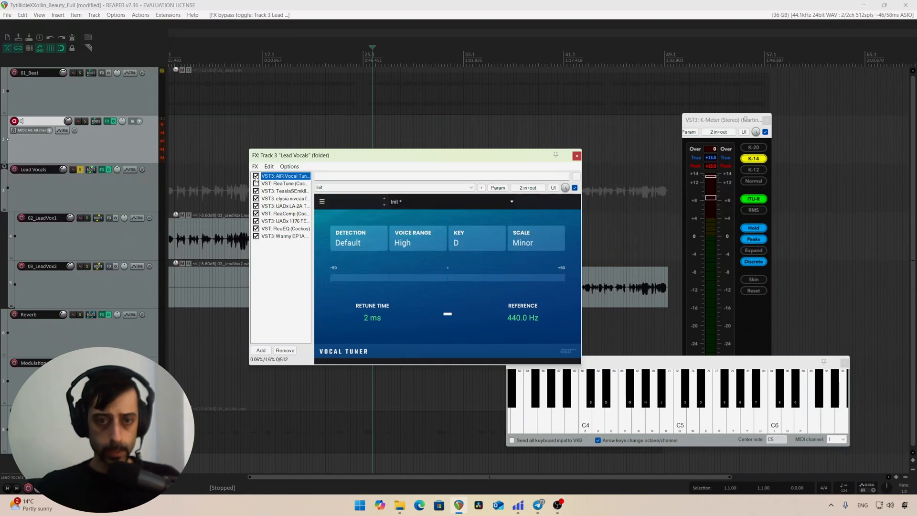
Step: Bypass the AIR Vocal Tuner, enable ReaTune in its place and play the vocals through it
{"action": "left_click", "coordinate": [270, 184]}
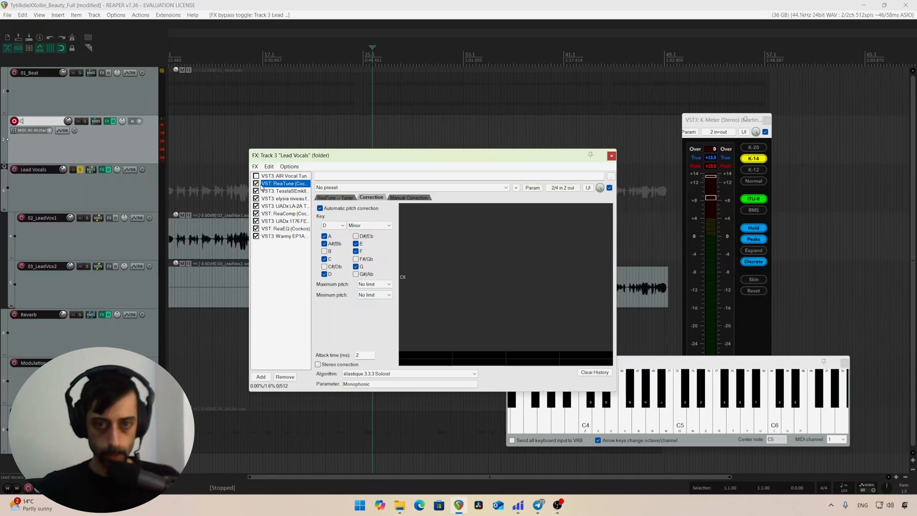
{"action": "left_click_drag", "start_coordinate": [401, 159], "coordinate": [382, 154]}
{"action": "key", "text": "space"}
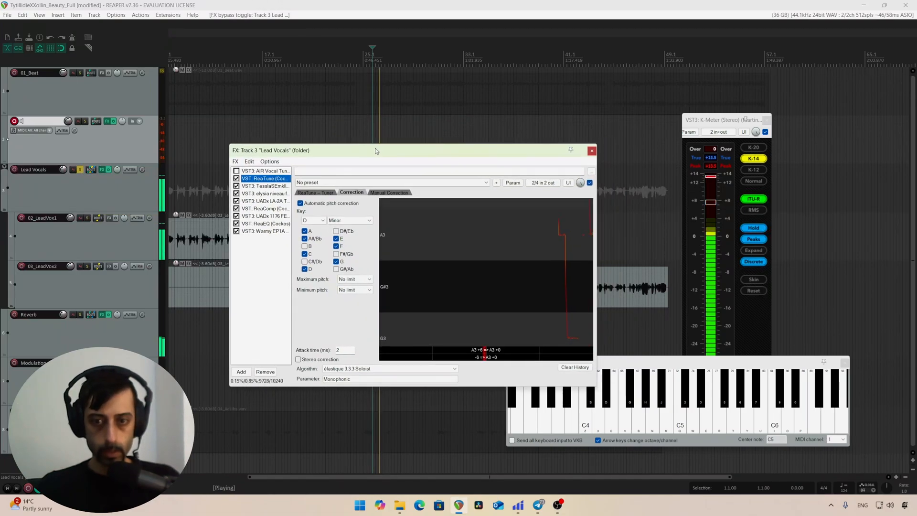
Step: Try a 5 ms window size in ReaTune and check the effect on its pitch correction graph
{"action": "left_click", "coordinate": [316, 193]}
{"action": "left_click", "coordinate": [345, 203]}
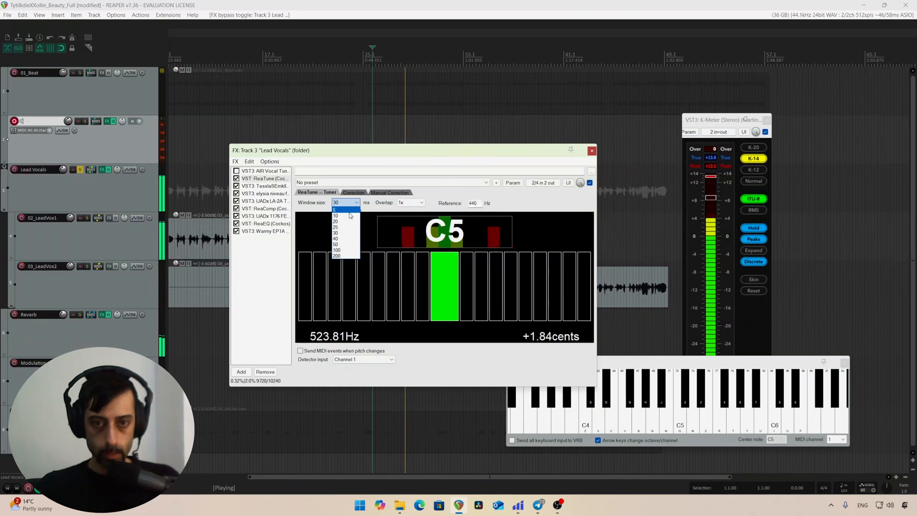
{"action": "left_click", "coordinate": [342, 209]}
{"action": "left_click", "coordinate": [359, 193]}
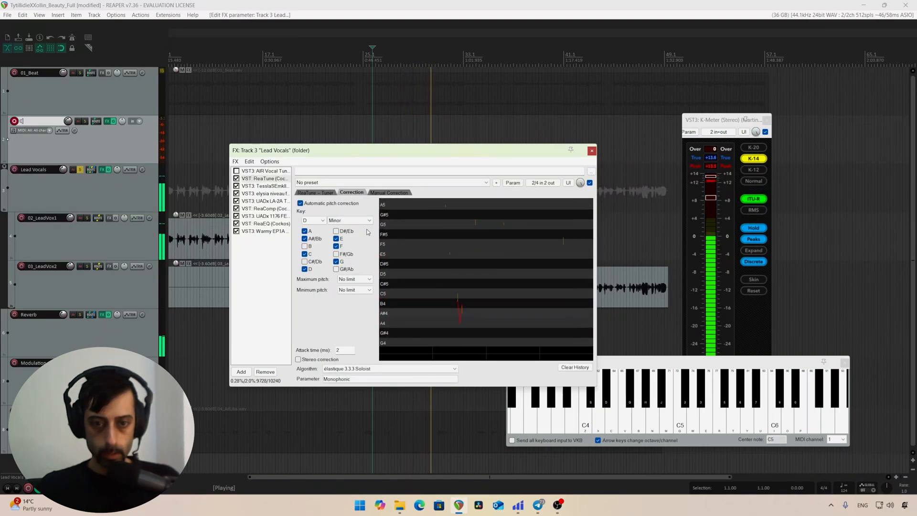
Step: Set ReaTune's window size to 25 ms and listen to the vocals while watching its pitch correction graph
{"action": "left_click", "coordinate": [322, 193]}
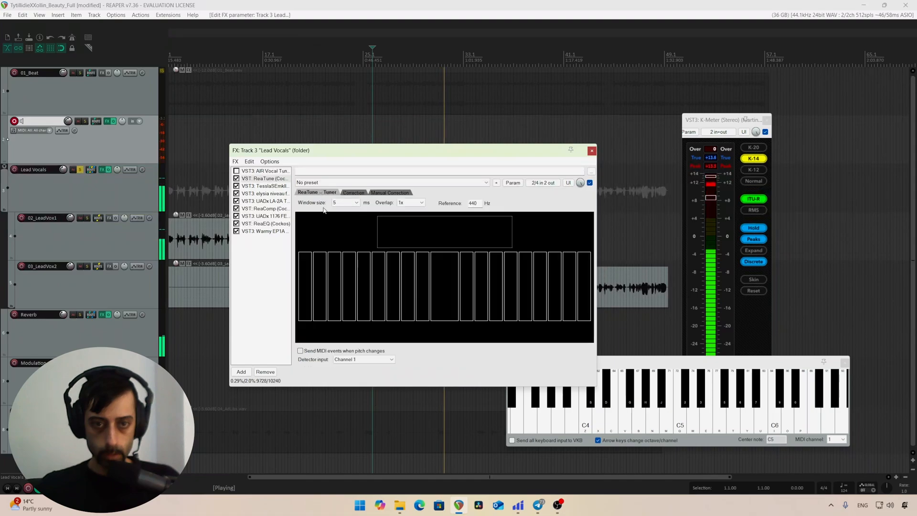
{"action": "left_click", "coordinate": [358, 203]}
{"action": "left_click", "coordinate": [345, 229]}
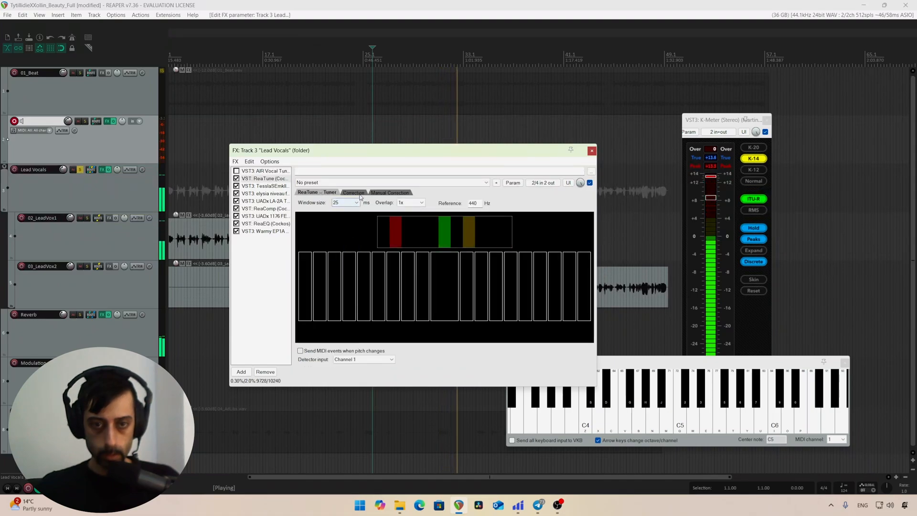
{"action": "left_click", "coordinate": [359, 193]}
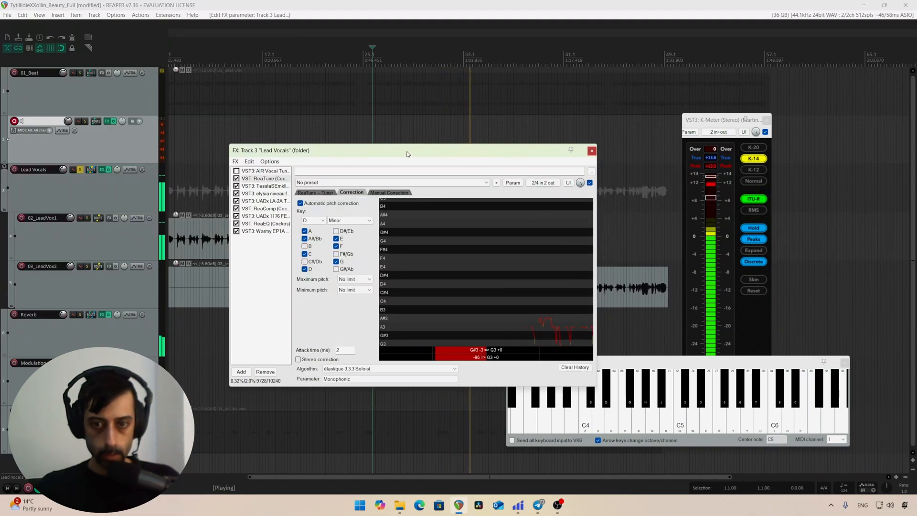
{"action": "left_click_drag", "start_coordinate": [407, 154], "coordinate": [414, 158]}
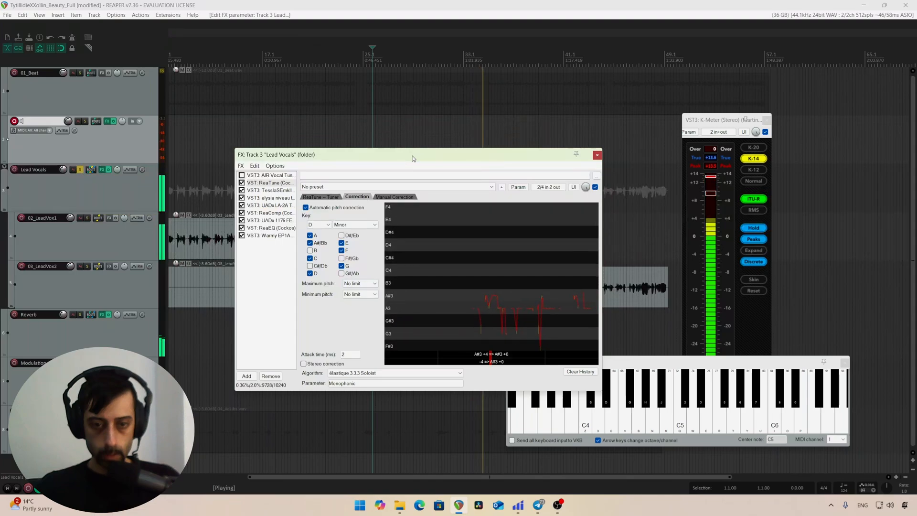
{"action": "left_click", "coordinate": [397, 4]}
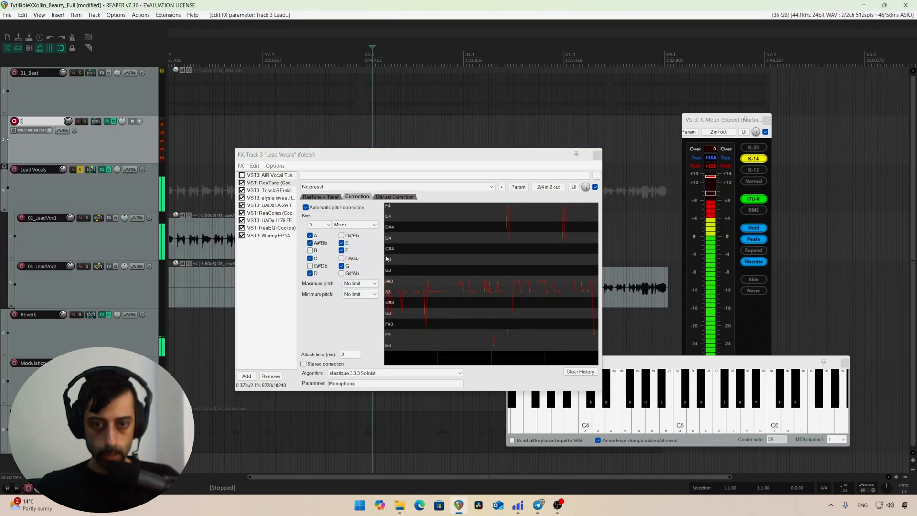
Step: Set ReaTune's attack time to 1 ms and play the vocals again
{"action": "left_click_drag", "start_coordinate": [352, 355], "coordinate": [312, 353]}
{"action": "type", "text": "1"}
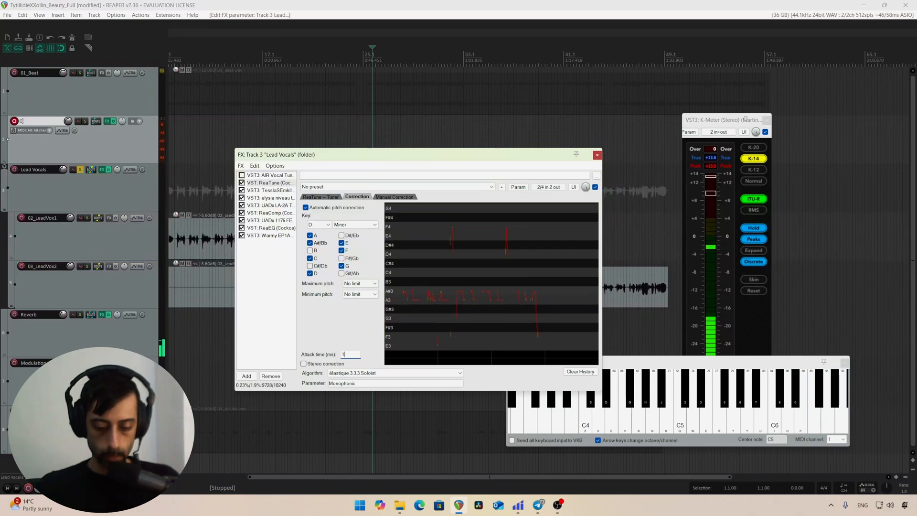
{"action": "left_click", "coordinate": [273, 285]}
{"action": "key", "text": "space"}
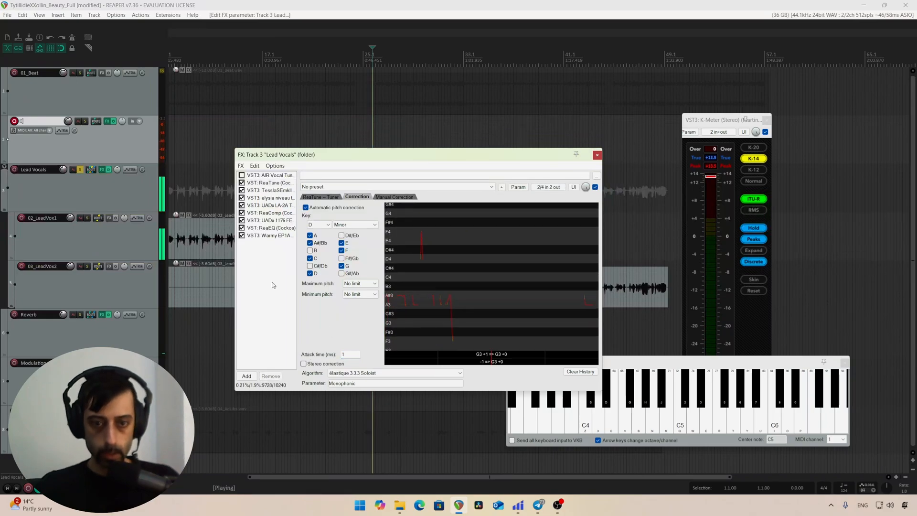
Step: Compare ReaTune, the AIR Vocal Tuner and the uncorrected vocals by alternately enabling and bypassing the two plugins during playback
{"action": "left_click", "coordinate": [242, 183]}
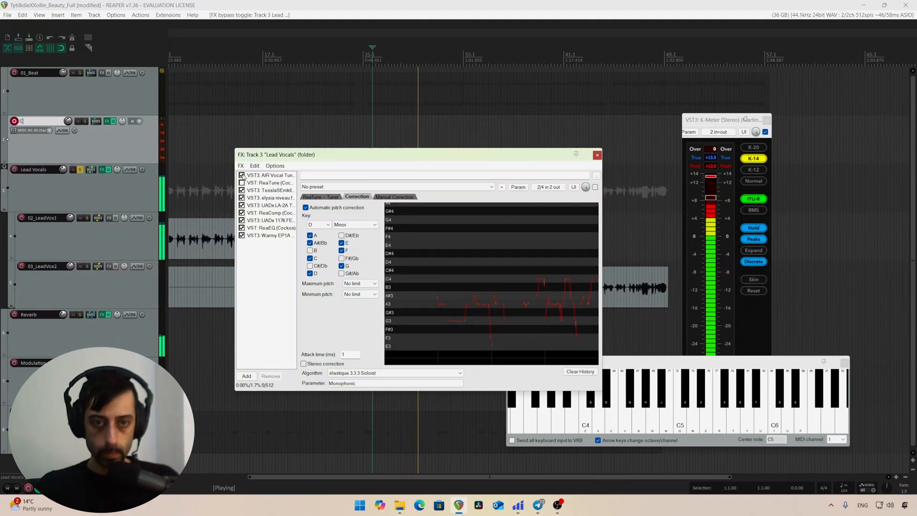
{"action": "left_click", "coordinate": [250, 176]}
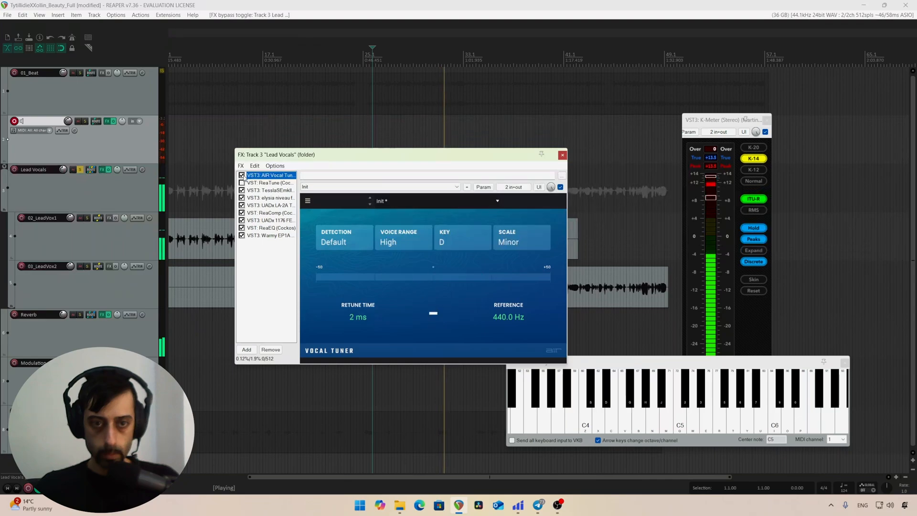
{"action": "left_click", "coordinate": [242, 175]}
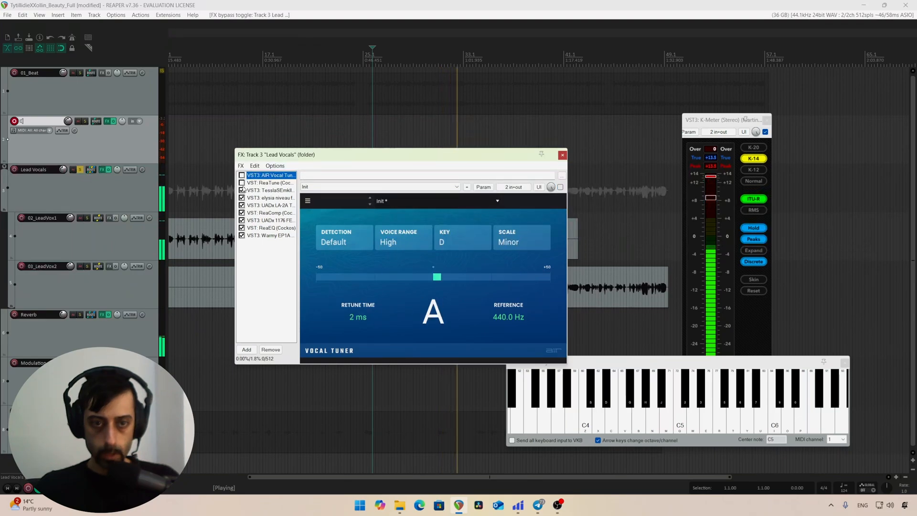
{"action": "left_click", "coordinate": [243, 183]}
{"action": "left_click", "coordinate": [254, 184]}
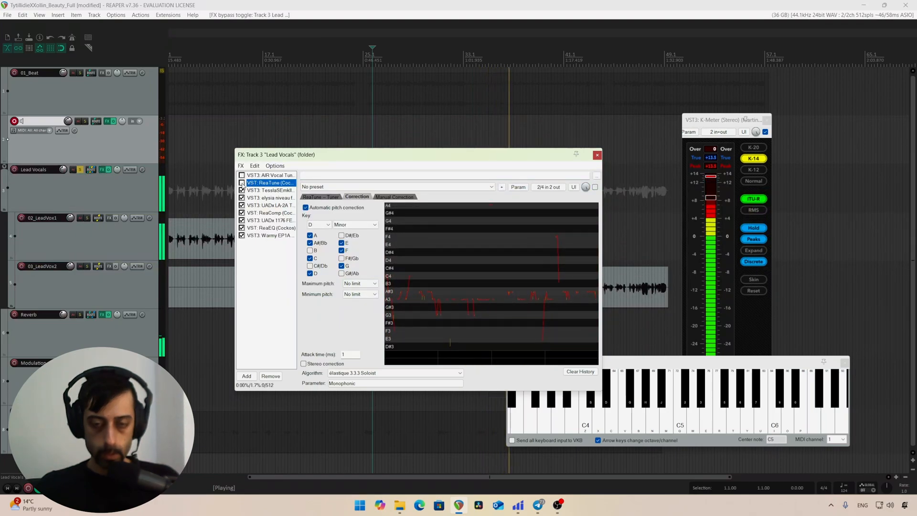
{"action": "left_click", "coordinate": [242, 183]}
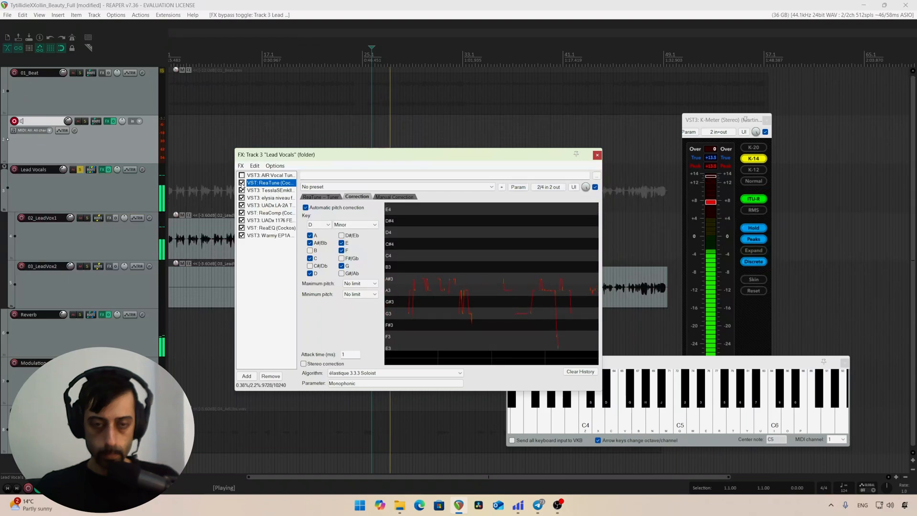
Step: Bypass ReaTune, enable the AIR Vocal Tuner again and show its settings while the vocals play
{"action": "left_click", "coordinate": [242, 183]}
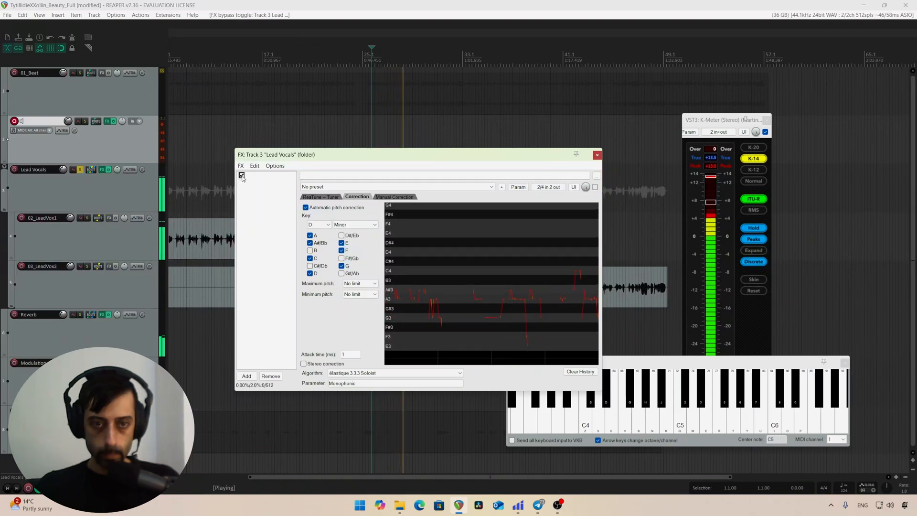
{"action": "left_click", "coordinate": [253, 176]}
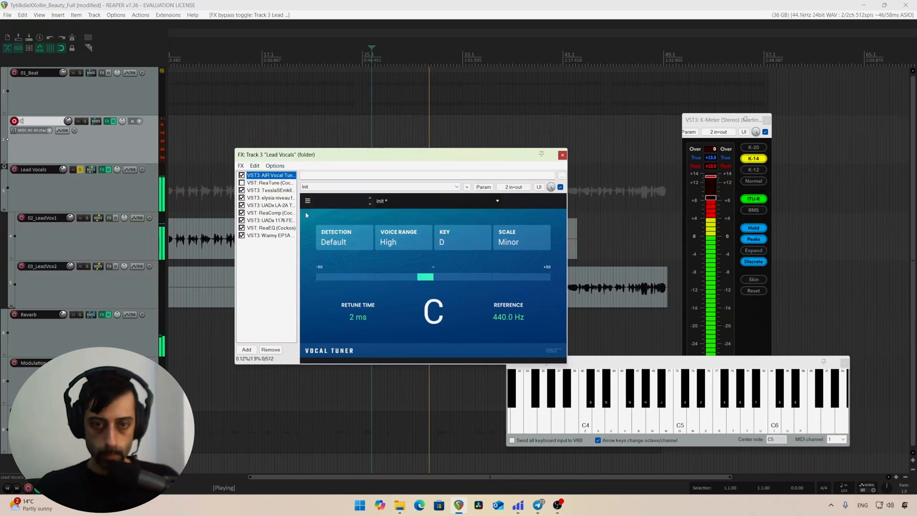
{"action": "left_click_drag", "start_coordinate": [391, 154], "coordinate": [397, 156]}
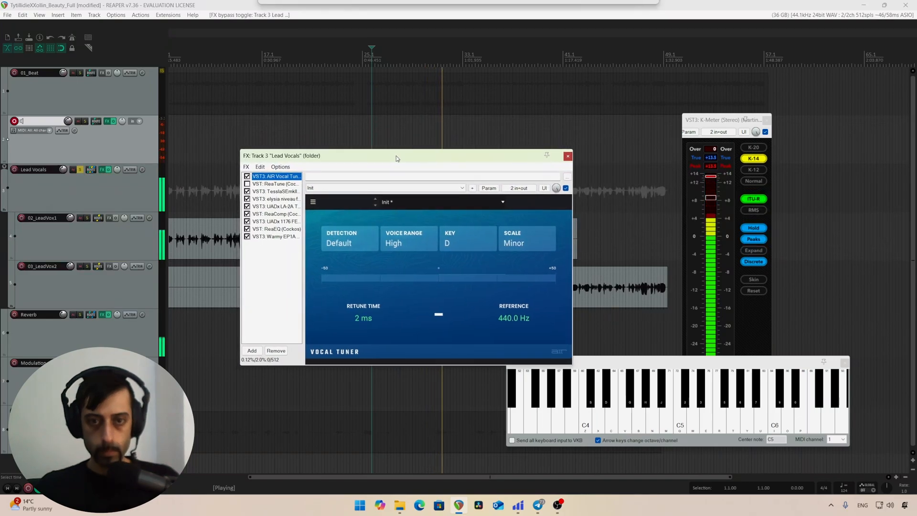
Step: Stop playback and examine ReaTune's pitch-shift algorithm options and its manual correction view, ending on its automatic correction settings
{"action": "key", "text": "space"}
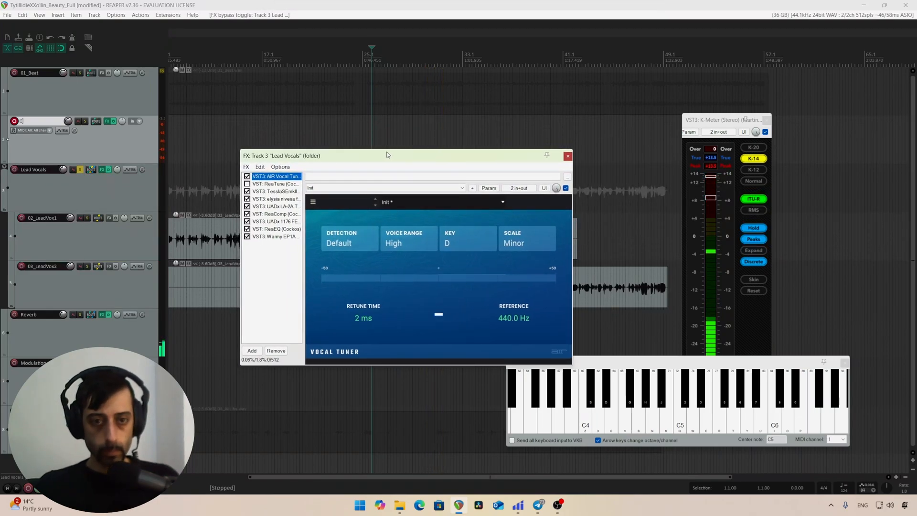
{"action": "left_click", "coordinate": [300, 184]}
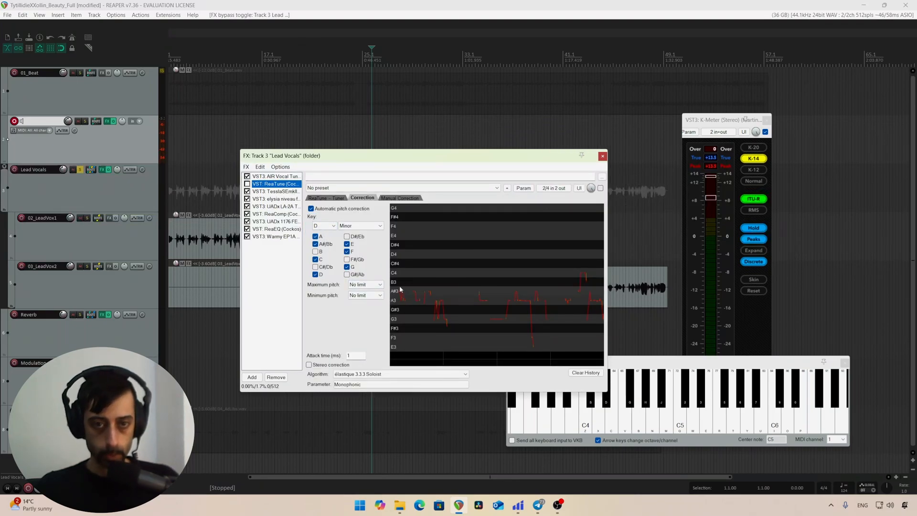
{"action": "left_click", "coordinate": [436, 374]}
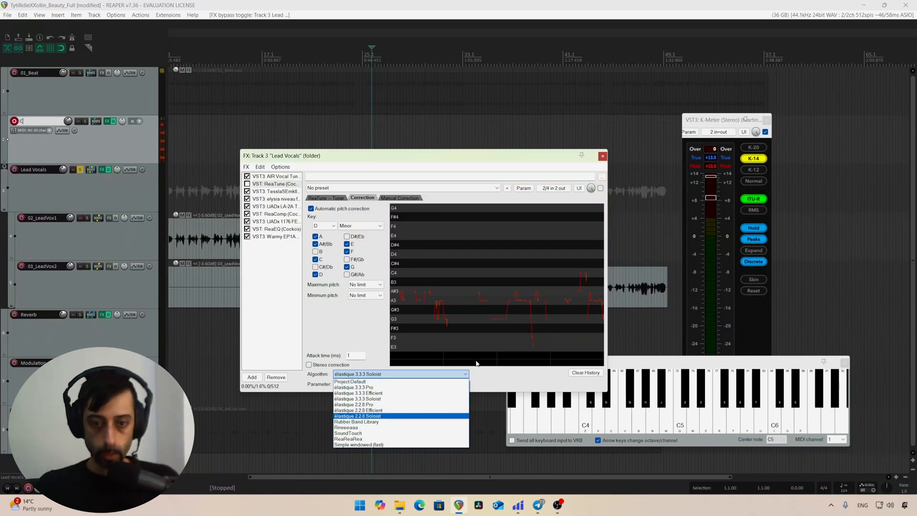
{"action": "left_click", "coordinate": [407, 199]}
{"action": "left_click", "coordinate": [409, 200]}
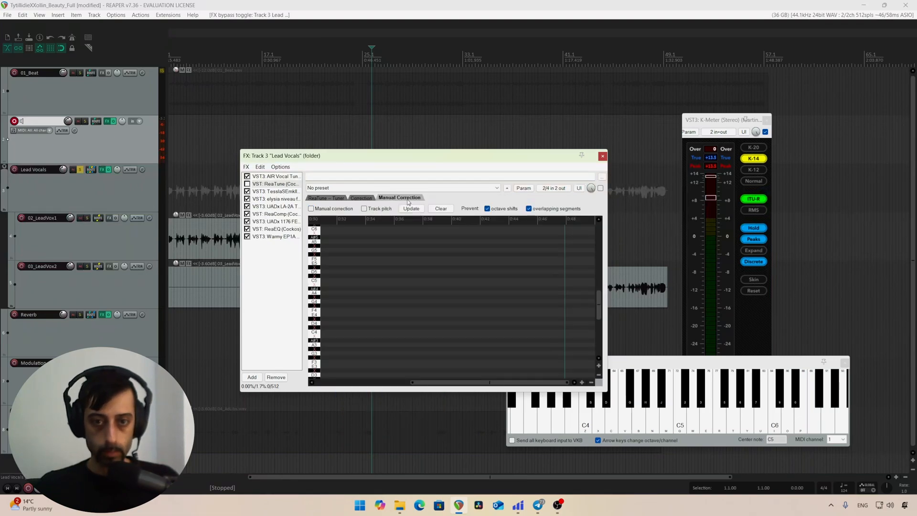
{"action": "left_click", "coordinate": [362, 199]}
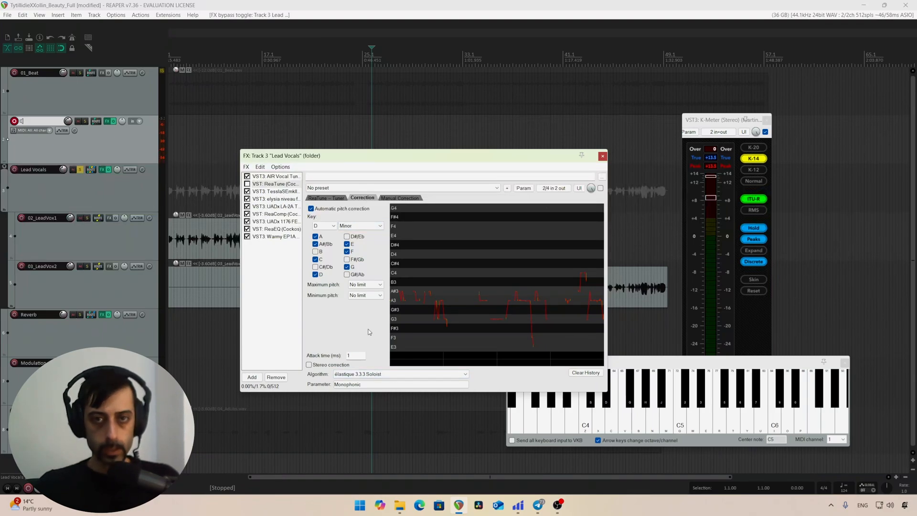
Step: Show the AIR Vocal Tuner settings and examine its available detection modes
{"action": "left_click", "coordinate": [283, 177]}
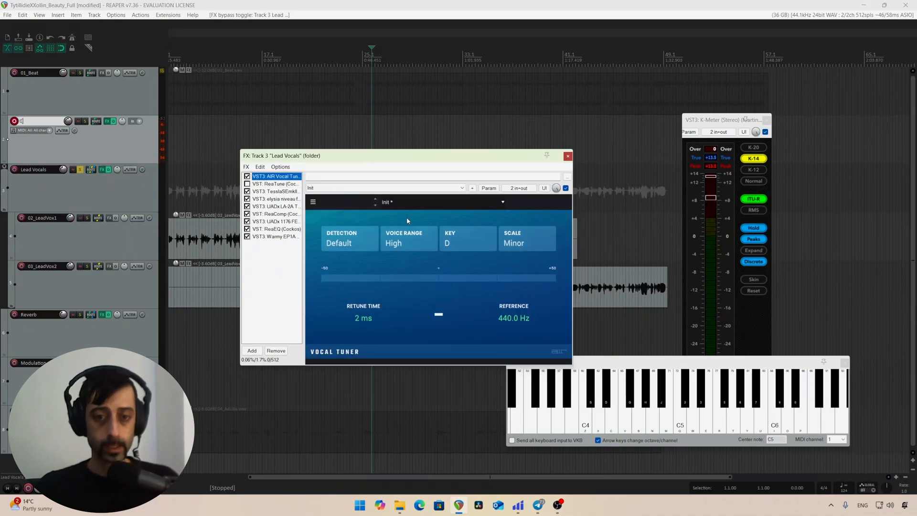
{"action": "left_click", "coordinate": [365, 241]}
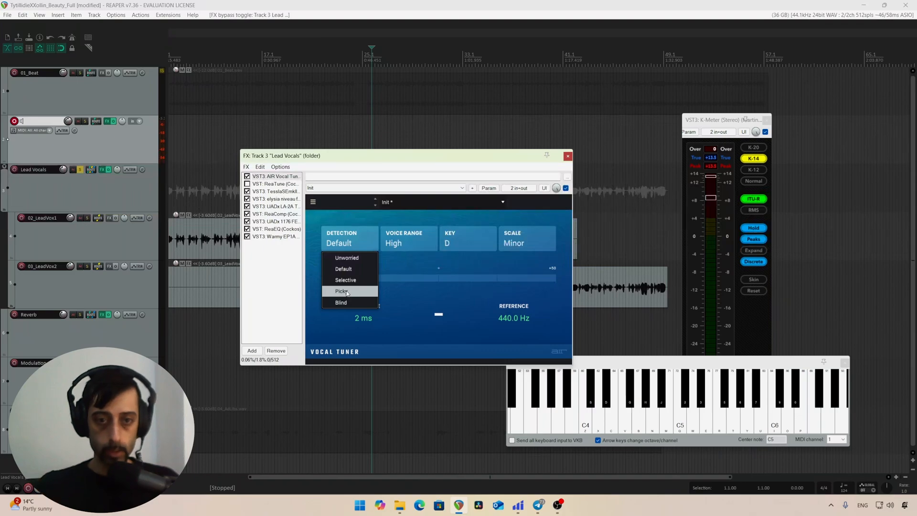
{"action": "left_click", "coordinate": [364, 320]}
{"action": "left_click", "coordinate": [364, 236]}
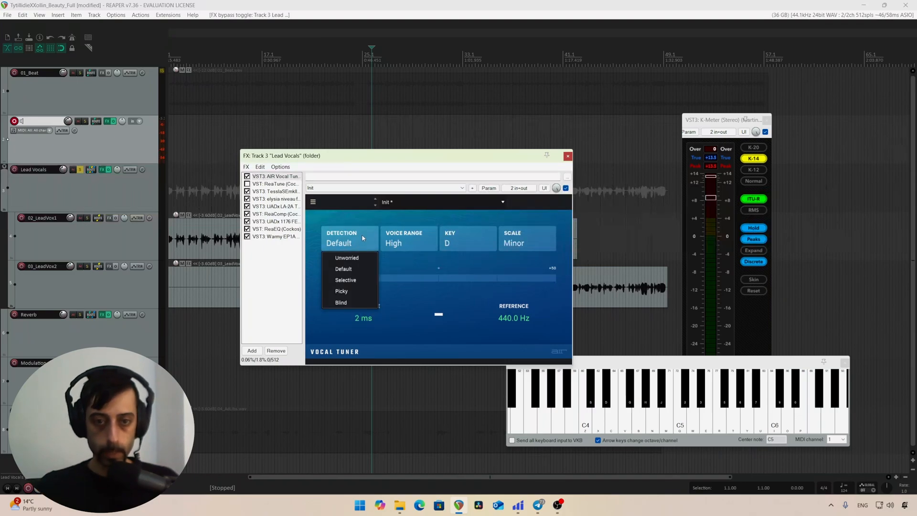
{"action": "left_click", "coordinate": [371, 259]}
Step: Review ReaTune's correction and algorithm settings again, and return to the AIR Vocal Tuner interface with the effects window shifted slightly
{"action": "left_click", "coordinate": [281, 185]}
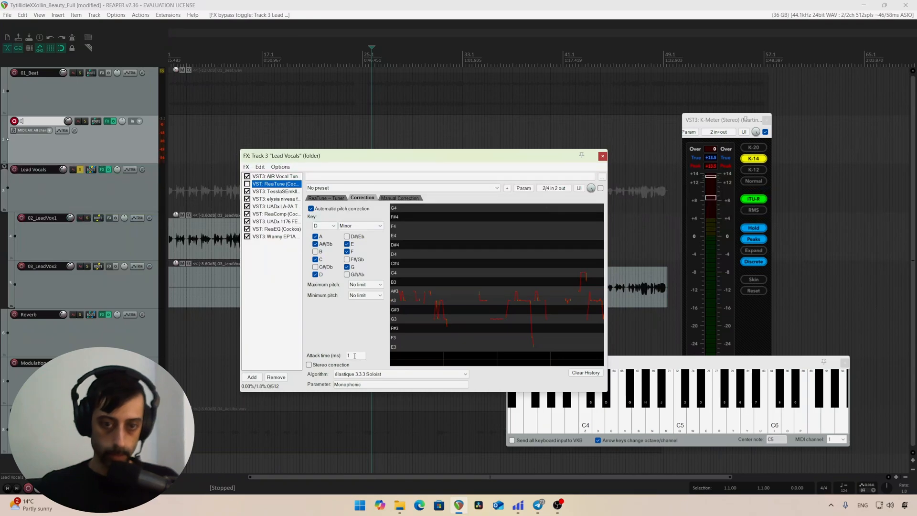
{"action": "left_click", "coordinate": [404, 373]}
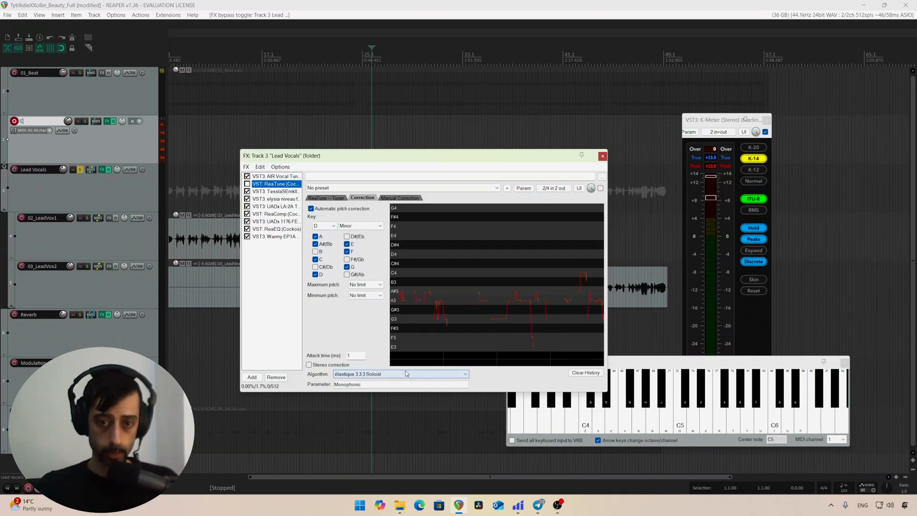
{"action": "left_click", "coordinate": [488, 381]}
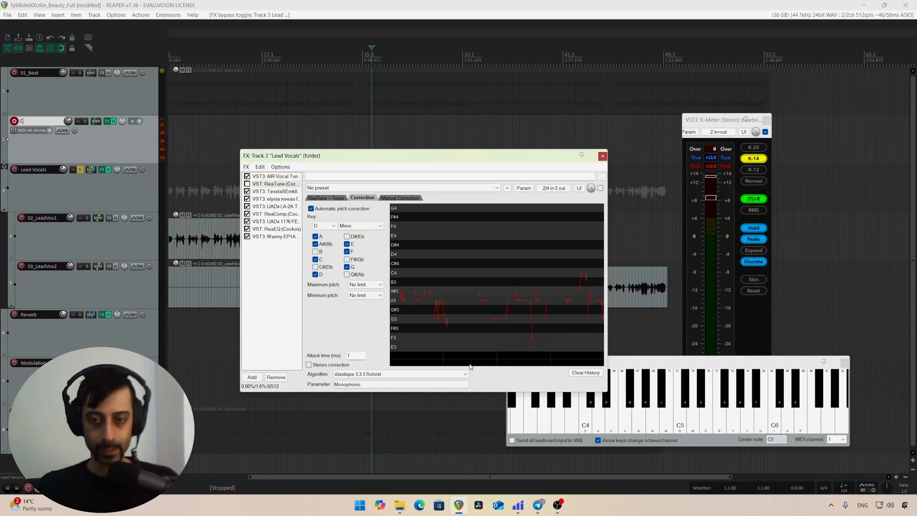
{"action": "left_click", "coordinate": [274, 176]}
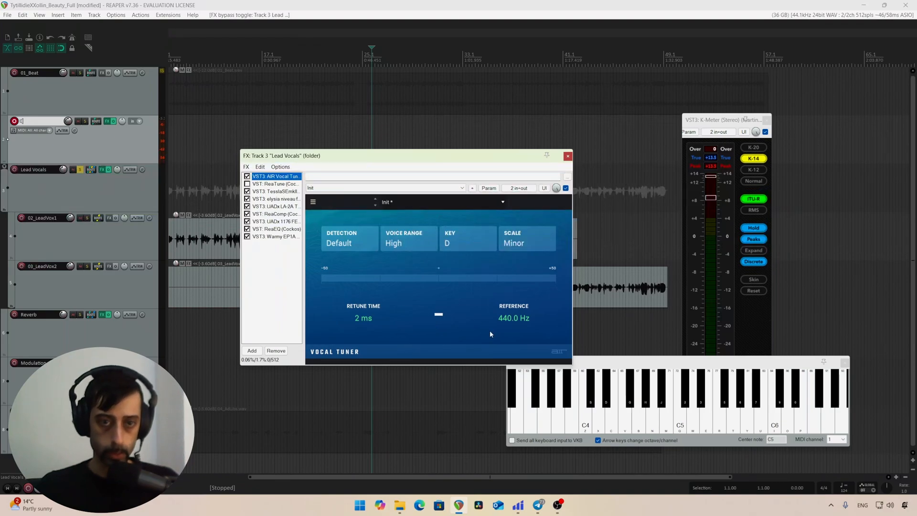
{"action": "left_click_drag", "start_coordinate": [435, 156], "coordinate": [457, 152]}
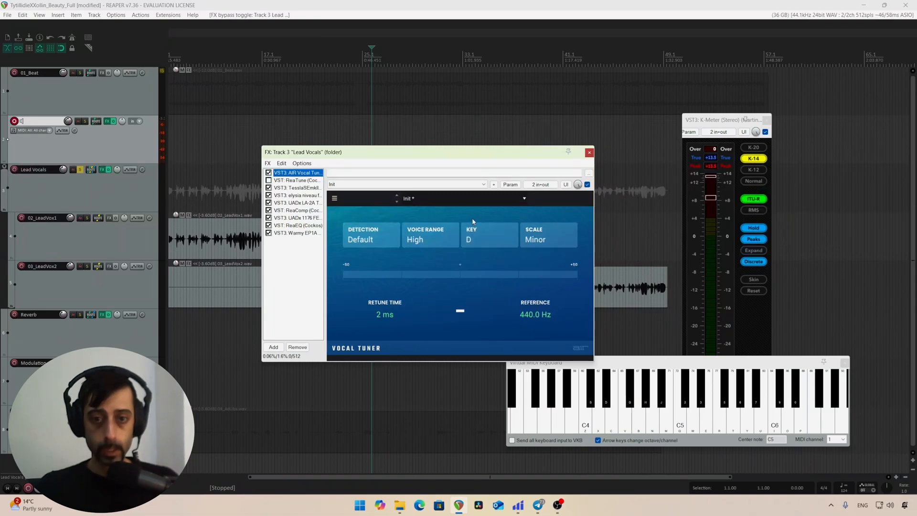
Step: Open the plugin browser for replacing the first effect and list all AIR Music Technology plugins with the text filter cleared
{"action": "left_click", "coordinate": [304, 181]}
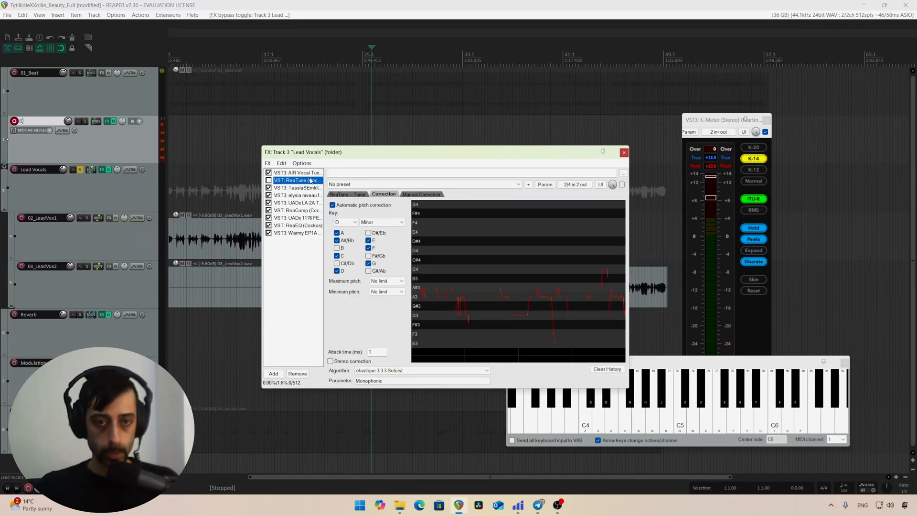
{"action": "right_click", "coordinate": [308, 182]}
{"action": "left_click", "coordinate": [478, 184]}
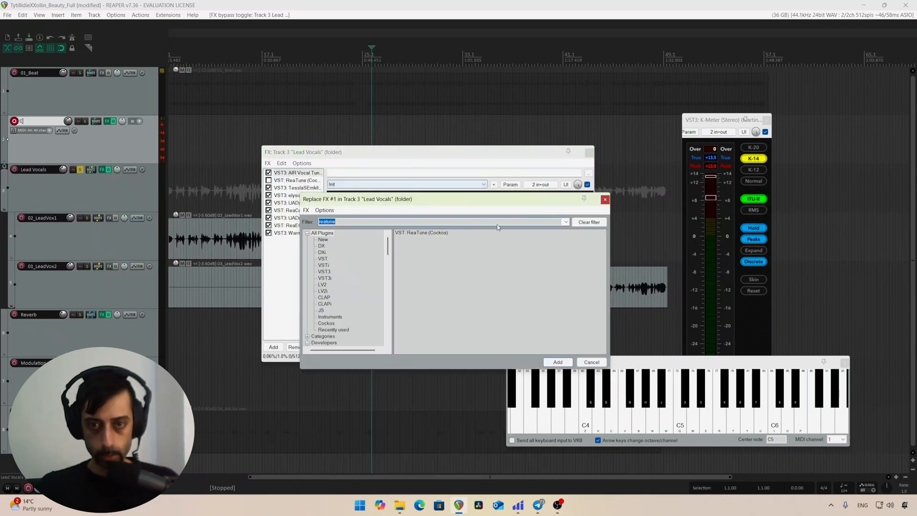
{"action": "scroll", "coordinate": [363, 268], "scroll_direction": "down", "scroll_amount": 5}
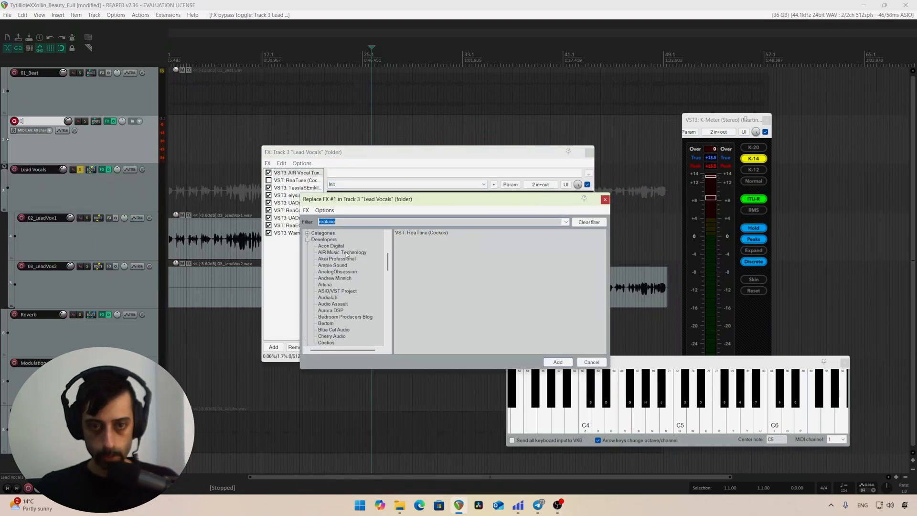
{"action": "left_click", "coordinate": [347, 253]}
{"action": "left_click", "coordinate": [589, 222]}
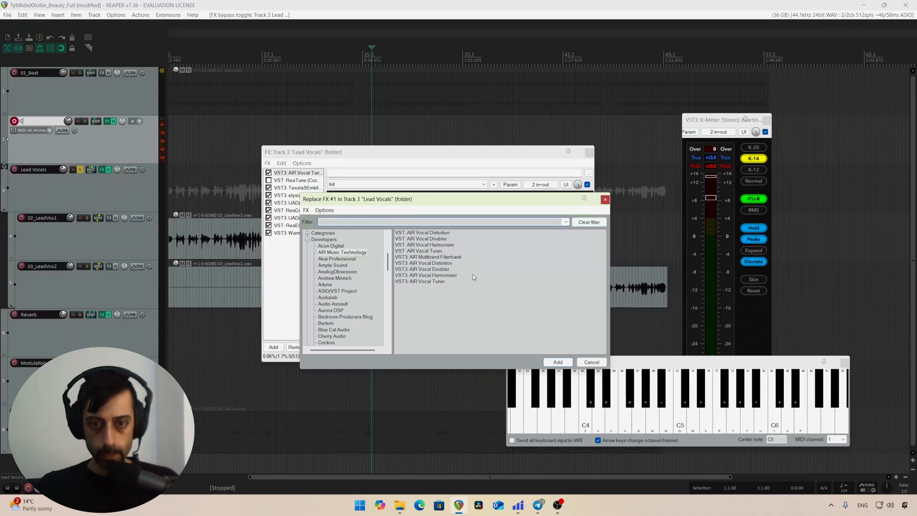